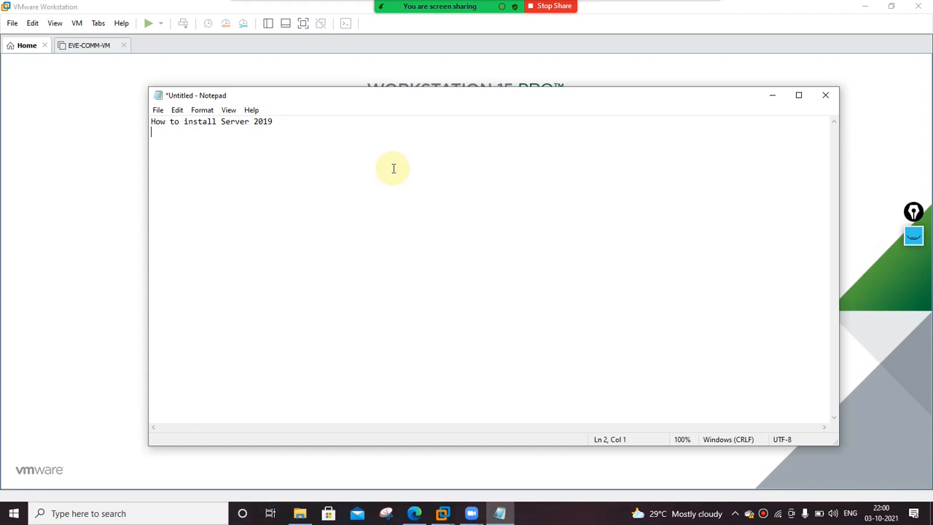
Minimize the 'How to install Server 2019' Notepad note to reveal VMware Workstation's Home page.
click(771, 100)
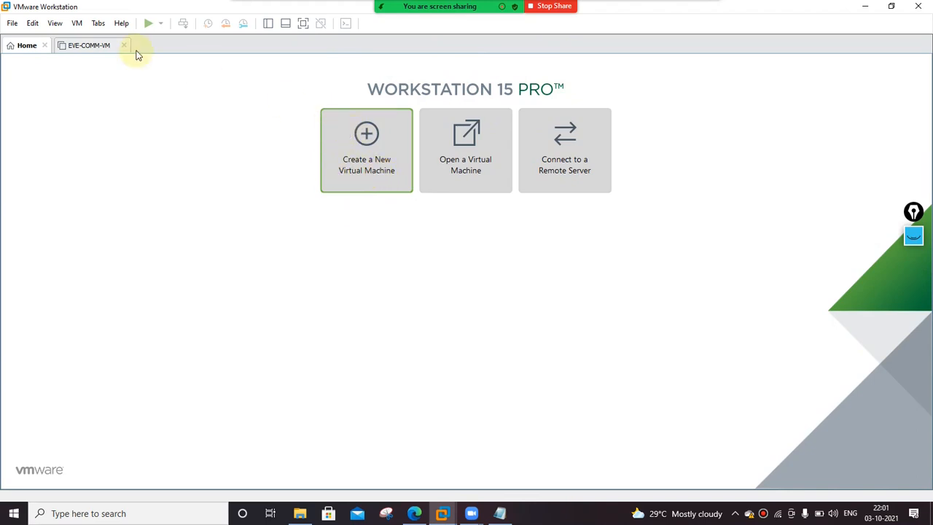
click(14, 25)
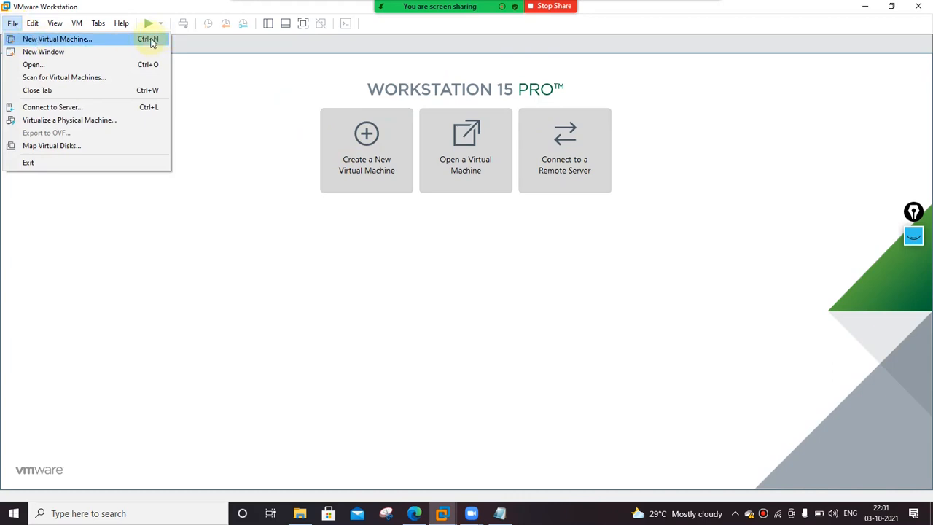
click(327, 255)
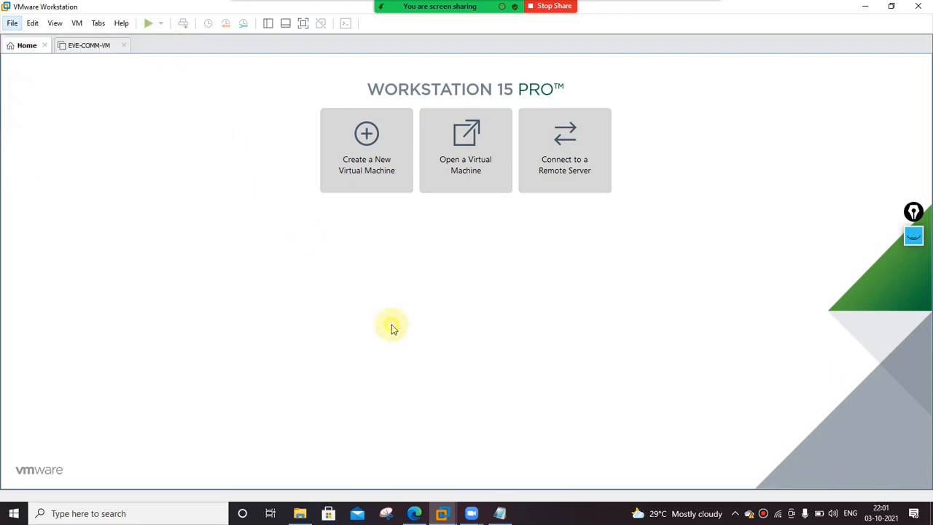
Start a Typical new VM using D:\Server 2019 ISO.iso as the installer disc image.
click(377, 175)
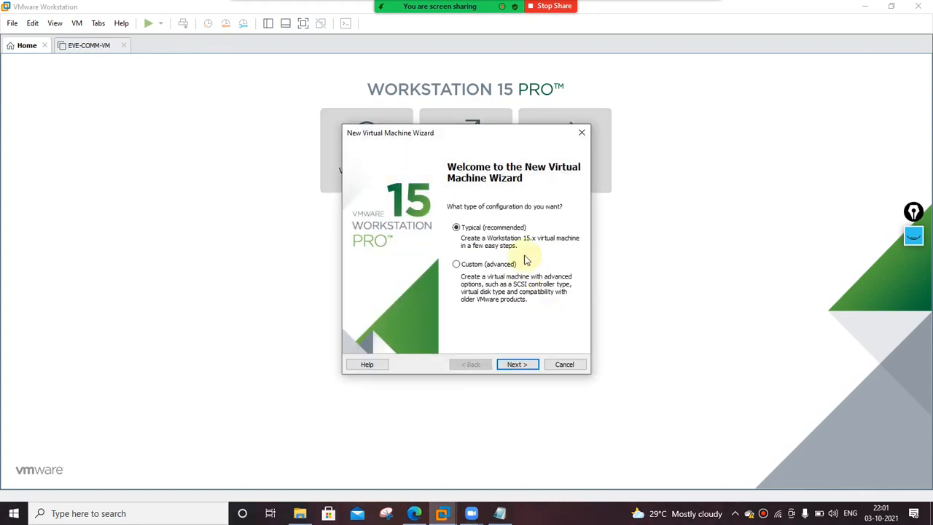
click(531, 364)
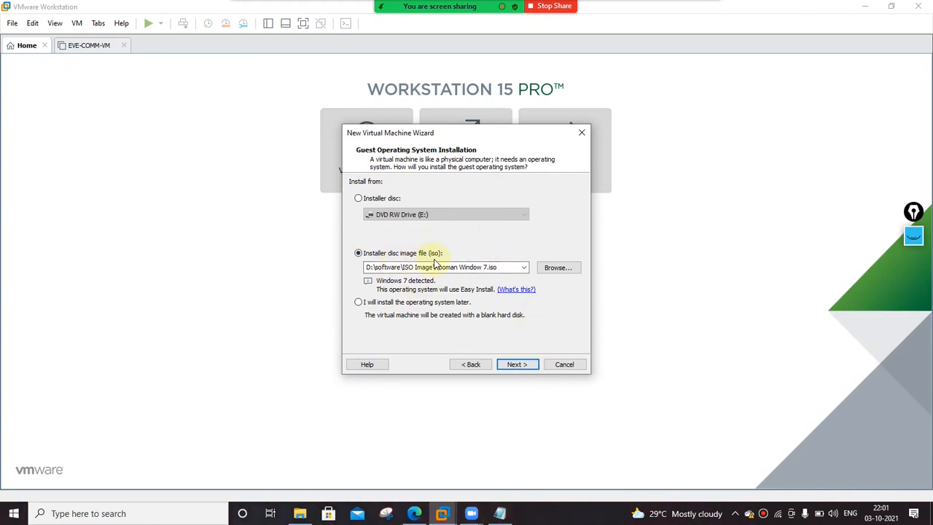
click(555, 269)
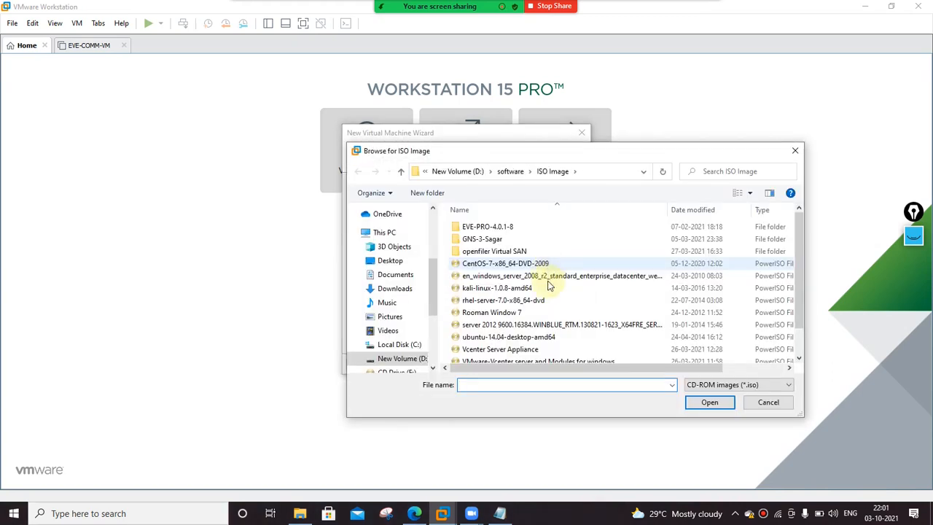
click(470, 171)
click(514, 287)
text(se)
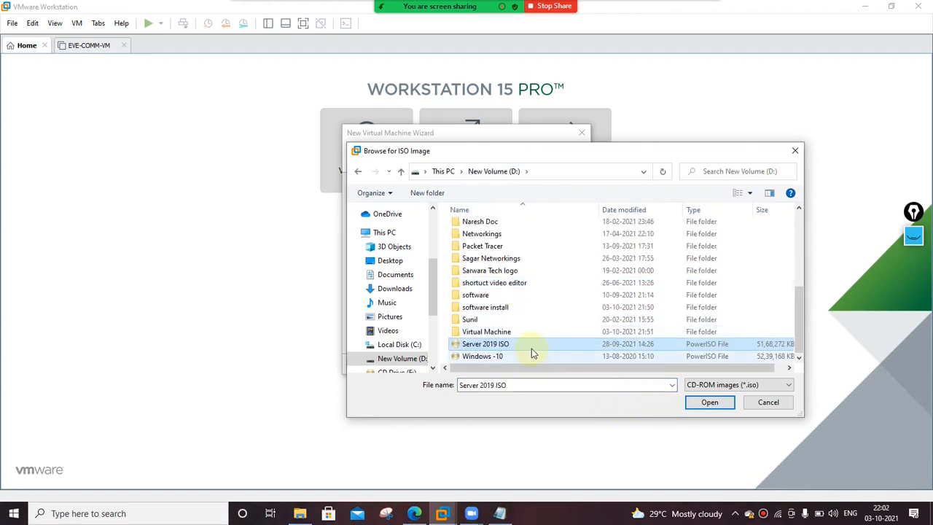
click(709, 404)
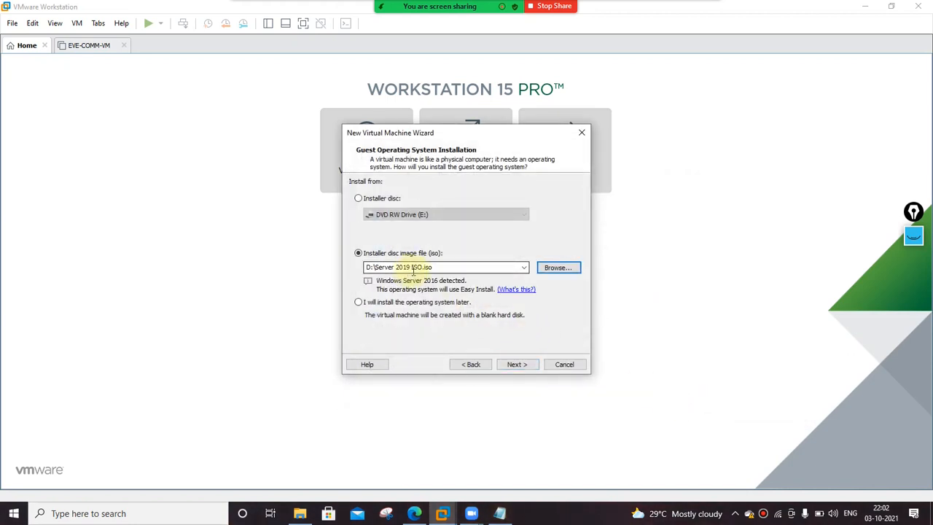
click(524, 363)
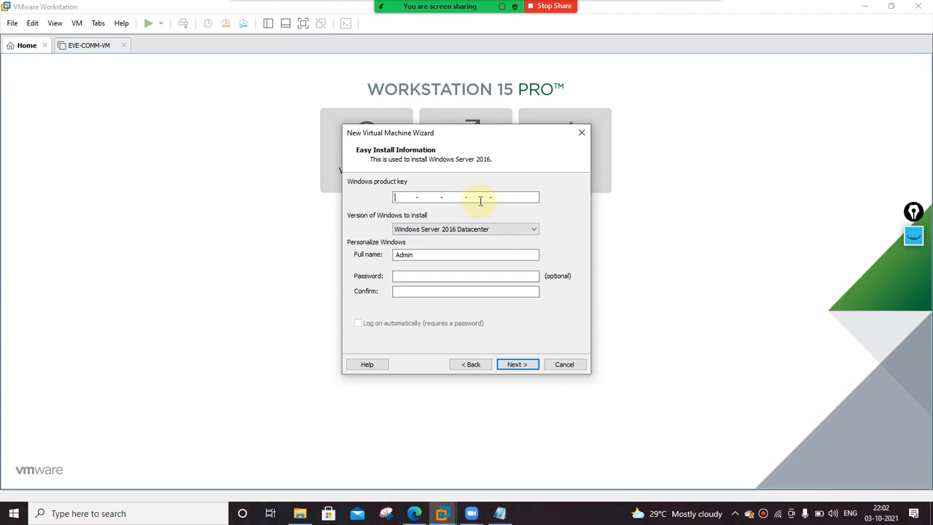
Choose Windows Server 2016 Standard as the Windows version to install.
click(524, 230)
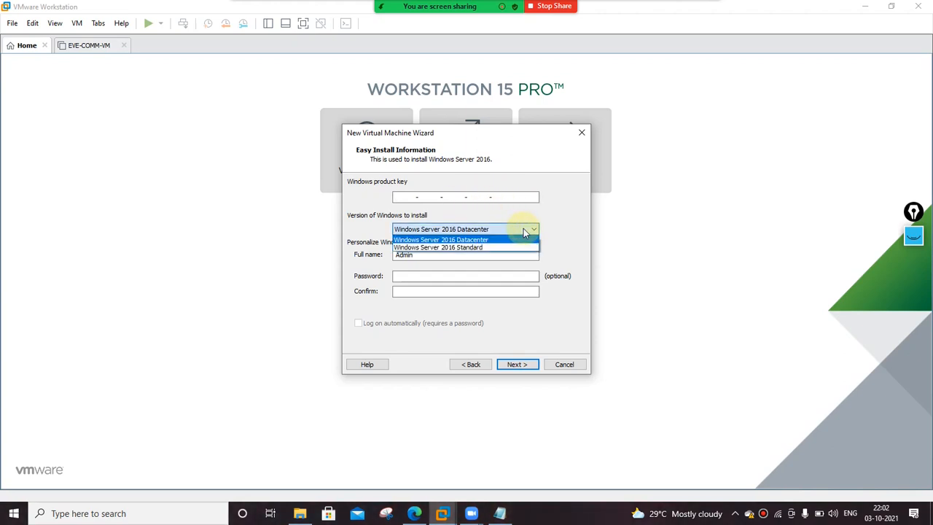
key(Down)
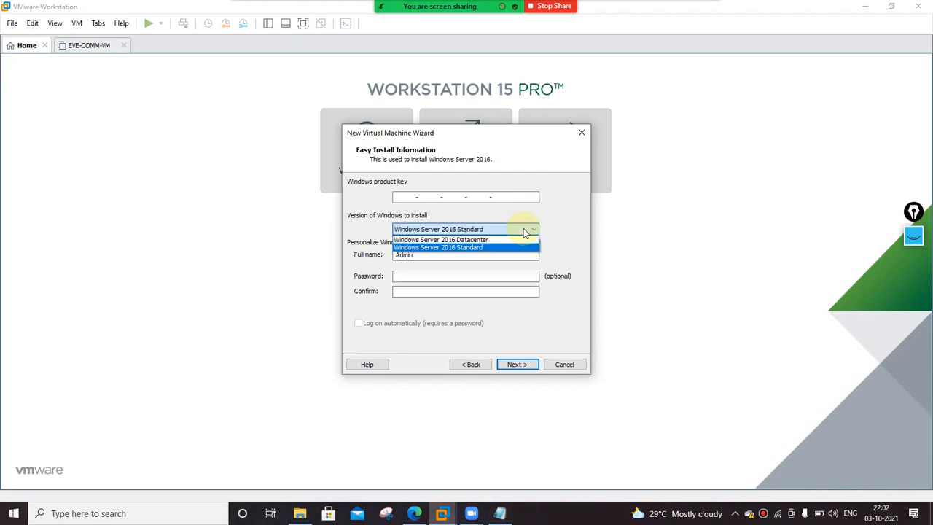
click(481, 248)
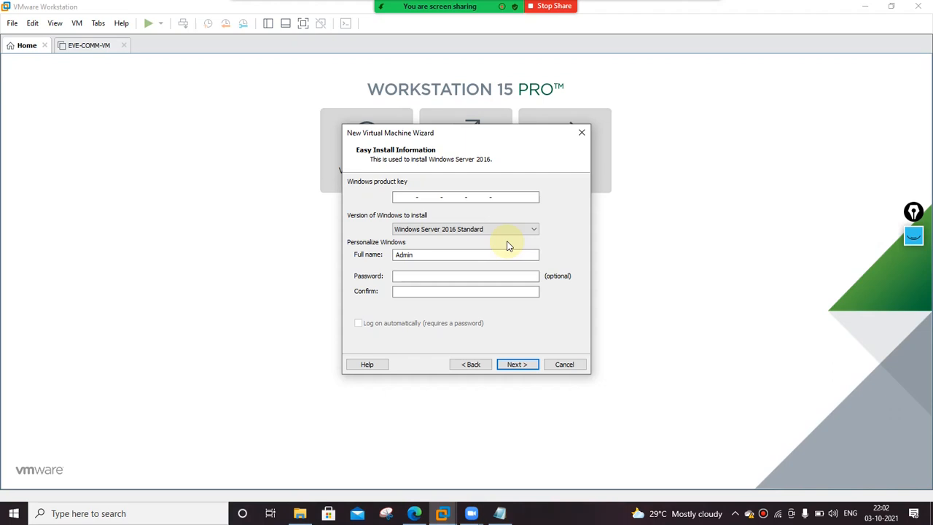
Keep full name Admin and enter the account password in both password fields.
click(420, 254)
double_click(420, 255)
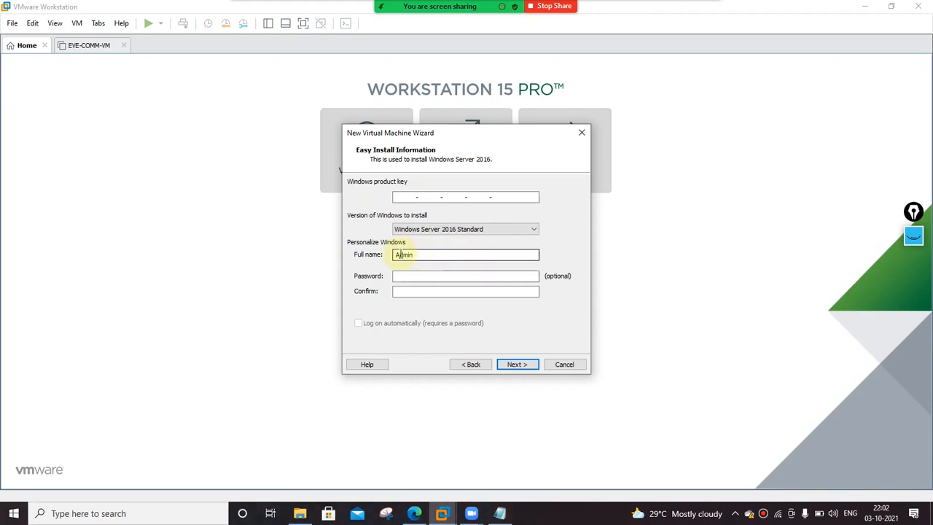
click(409, 274)
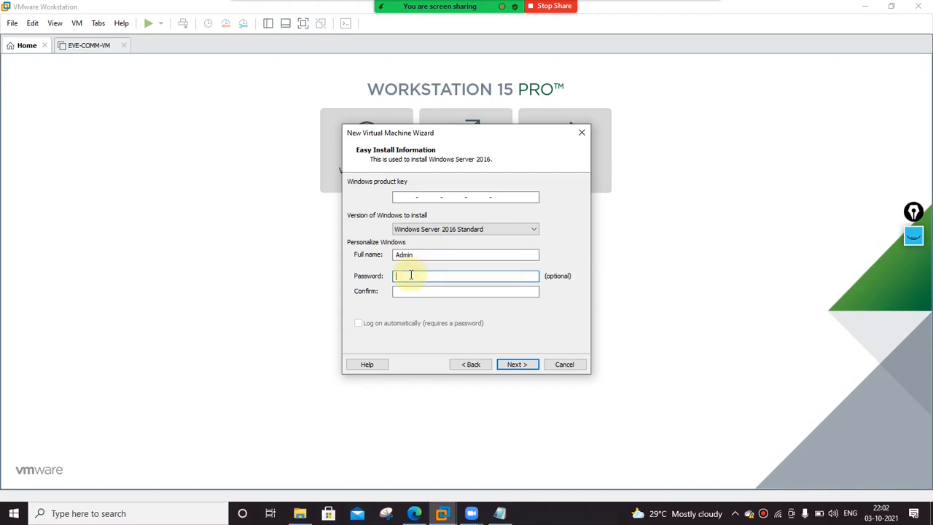
text(•••••••••)
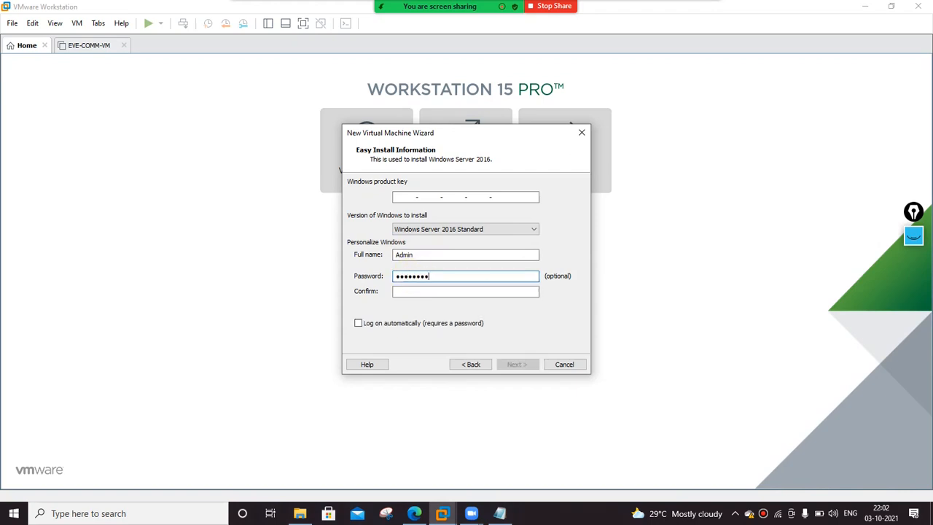
key(Tab)
text(•••••)
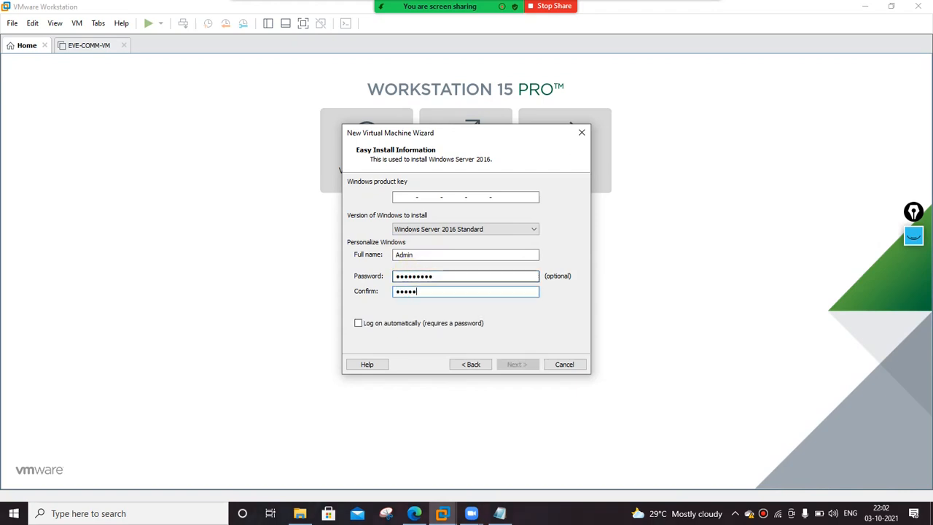
text(••••)
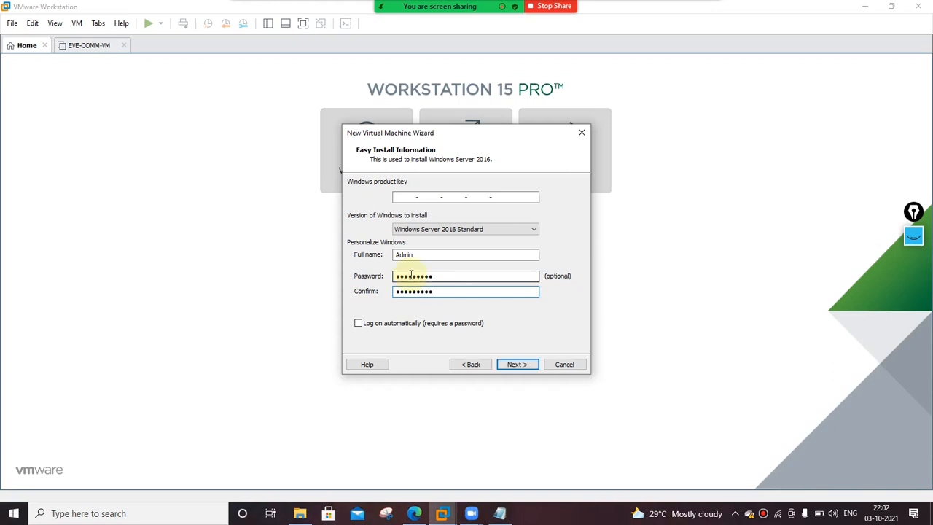
Dismiss the password mismatch warning, retype the same password in both fields, and submit.
click(516, 368)
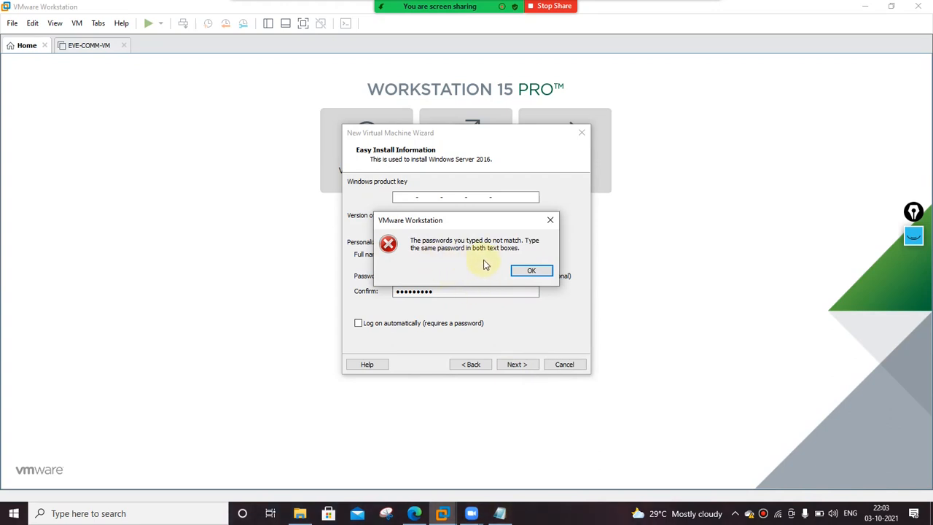
click(523, 272)
double_click(467, 275)
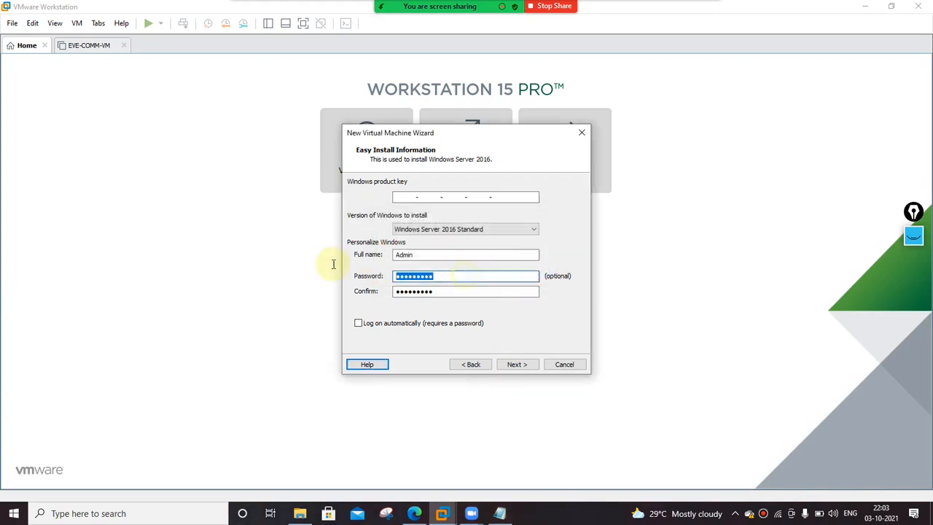
text(1234)
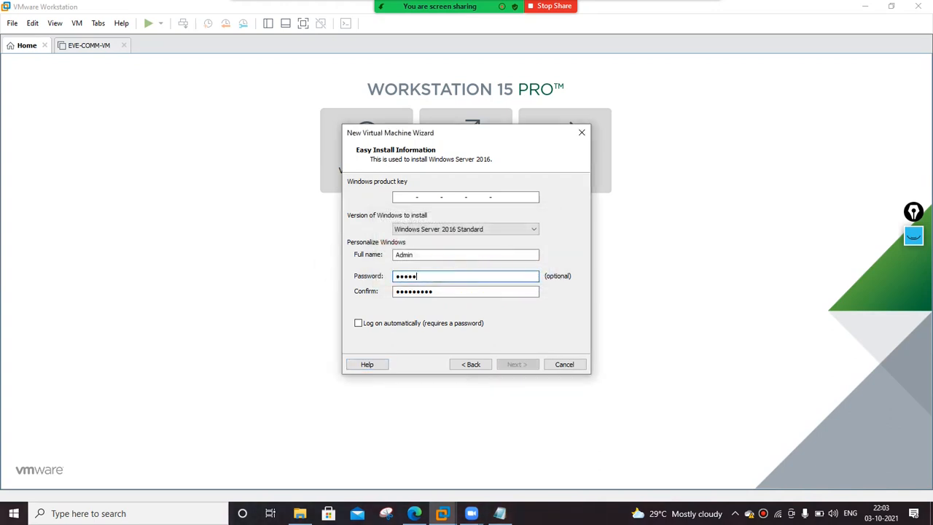
text(9)
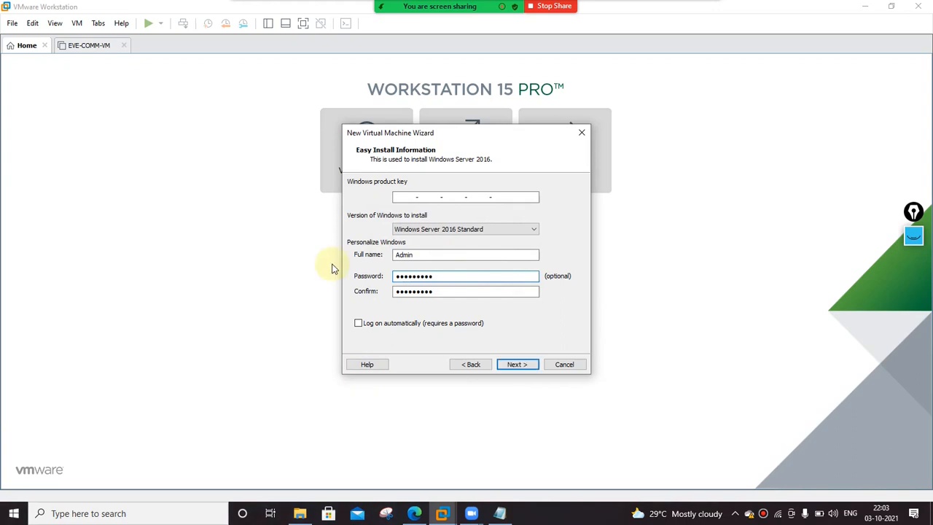
text(123)
key(BackSpace)
key(BackSpace)
key(BackSpace)
key(BackSpace)
key(BackSpace)
key(BackSpace)
key(BackSpace)
key(BackSpace)
key(BackSpace)
key(BackSpace)
key(BackSpace)
key(BackSpace)
text(1234)
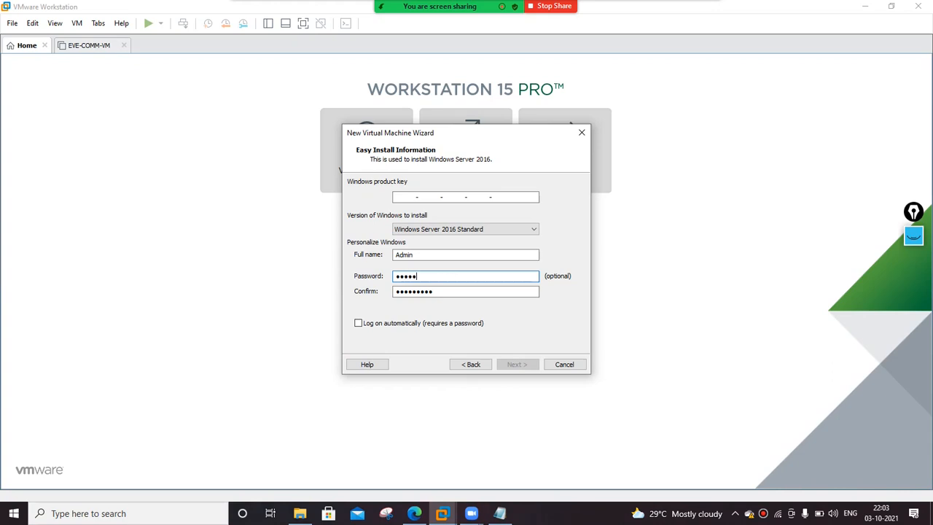
text(56789)
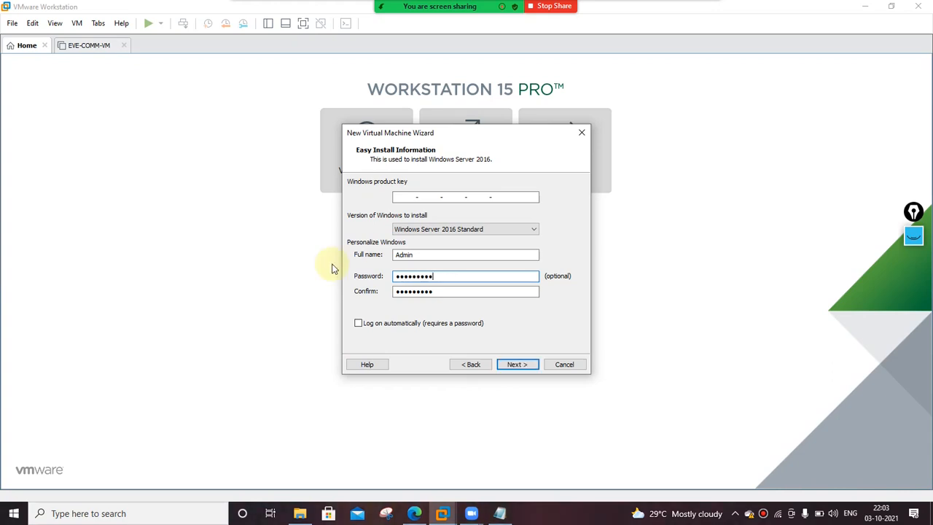
drag(437, 291, 323, 273)
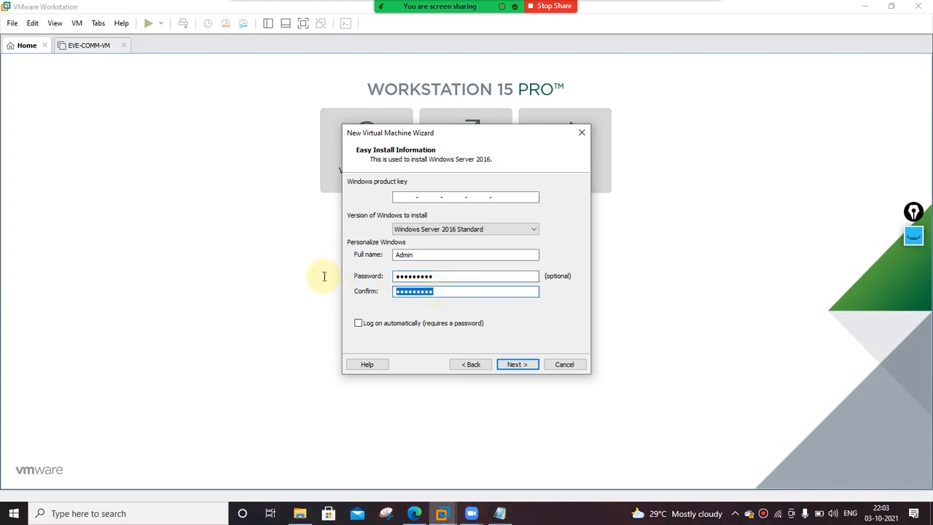
text(123456789)
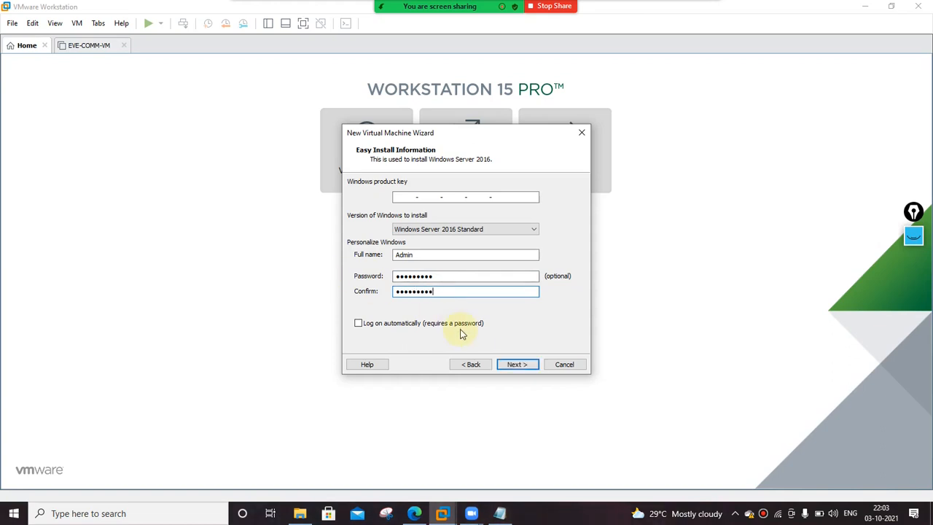
click(514, 363)
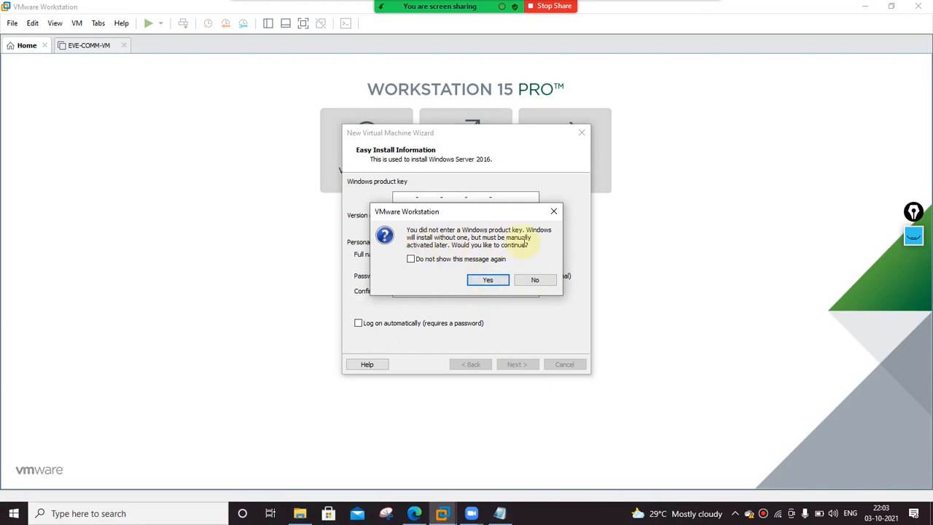
Continue without a product key and rename the VM to Windows Server 2019.
click(492, 280)
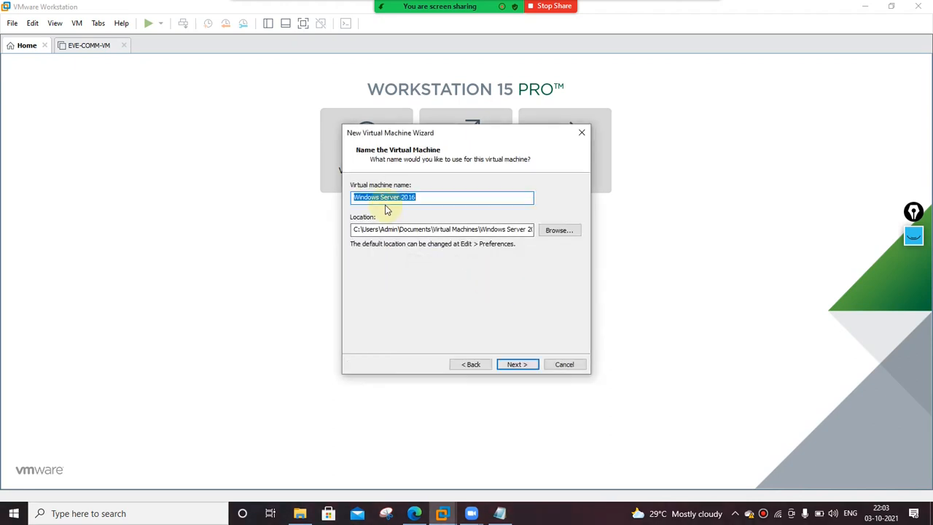
click(421, 200)
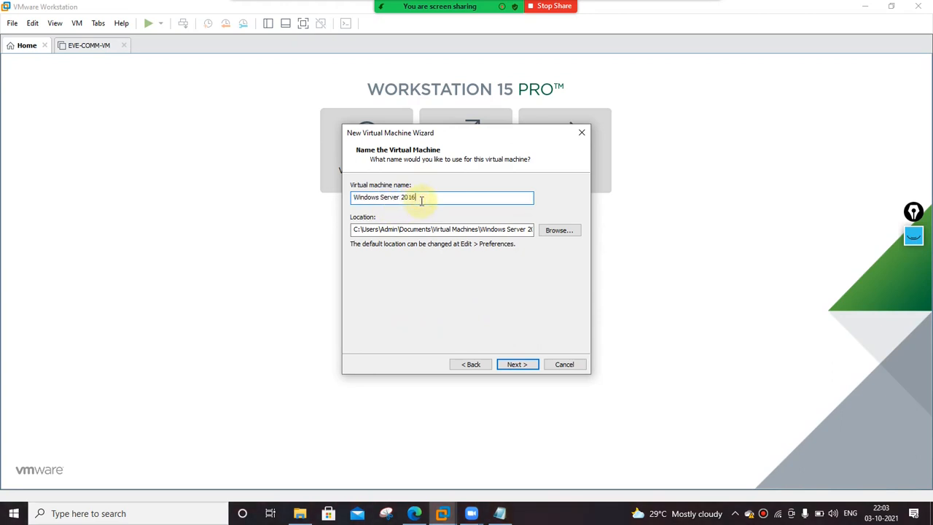
key(BackSpace)
text(9)
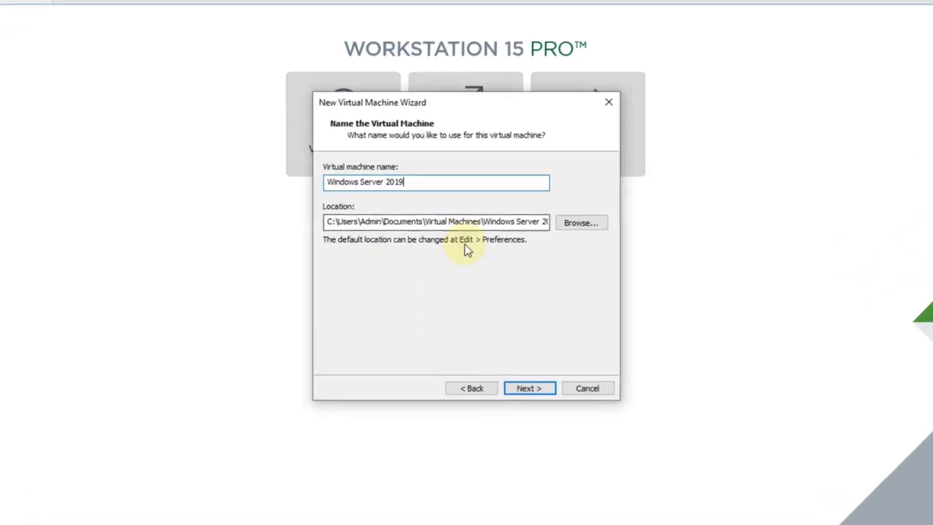
Browse for a new VM folder, expanding drive D to look through its folders.
click(577, 223)
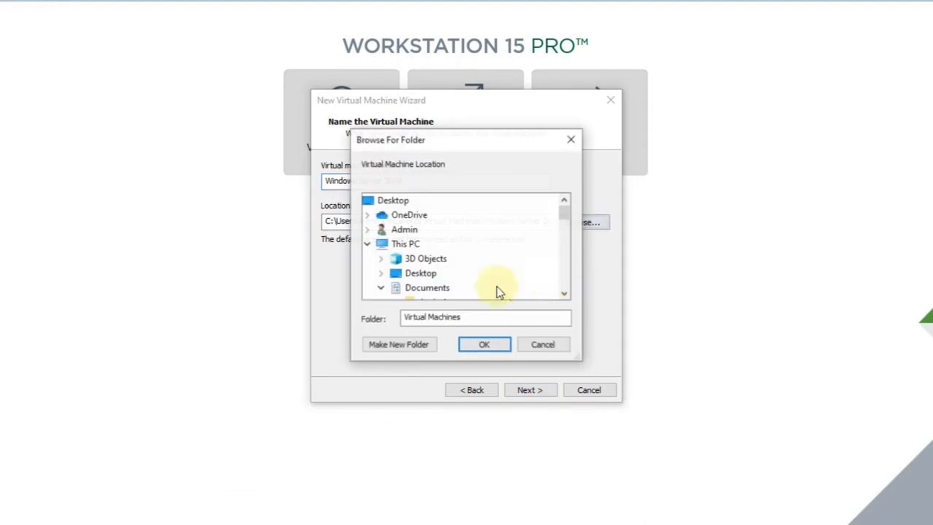
click(565, 294)
click(565, 294)
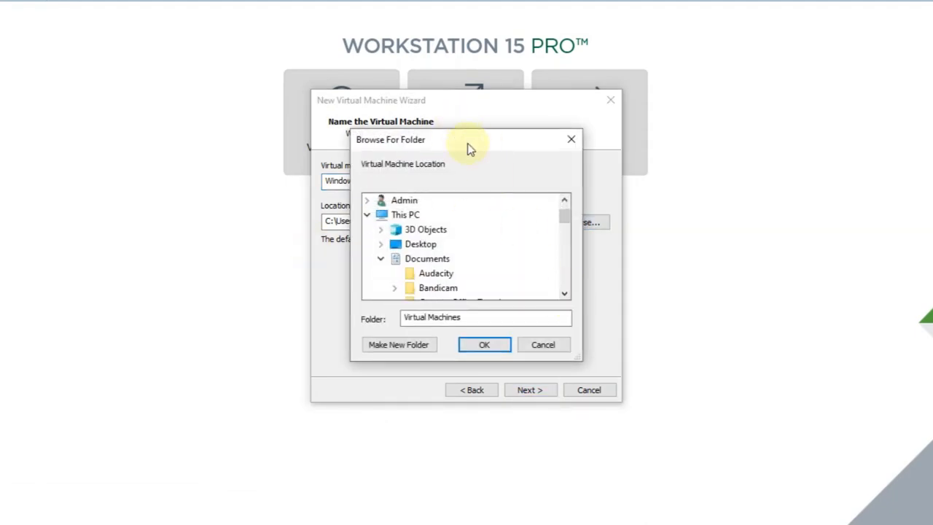
double_click(565, 294)
double_click(565, 294)
triple_click(565, 295)
double_click(564, 294)
triple_click(565, 294)
double_click(564, 294)
click(565, 294)
double_click(565, 294)
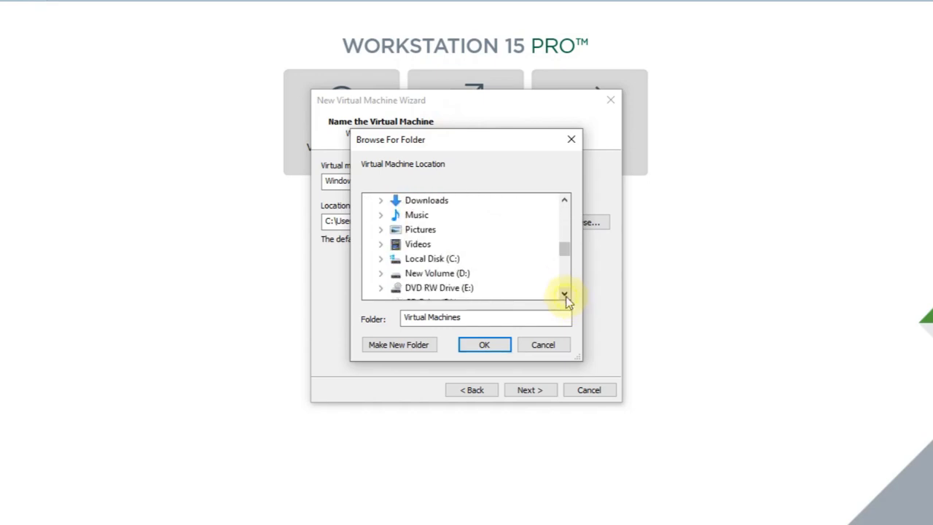
click(565, 294)
click(387, 259)
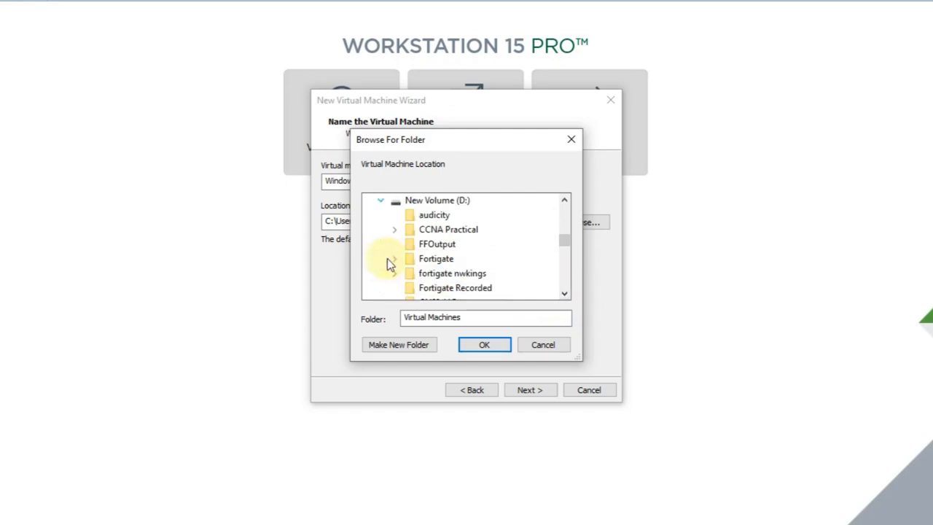
double_click(430, 264)
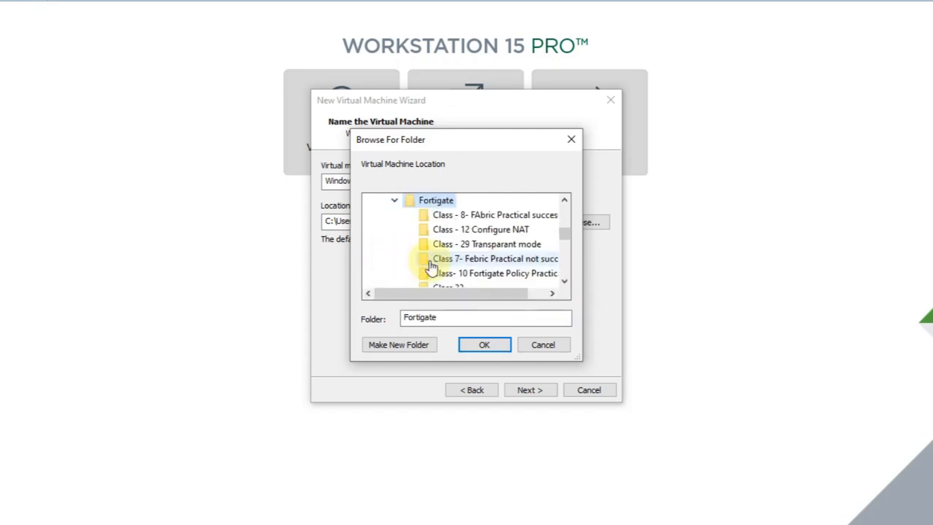
click(393, 201)
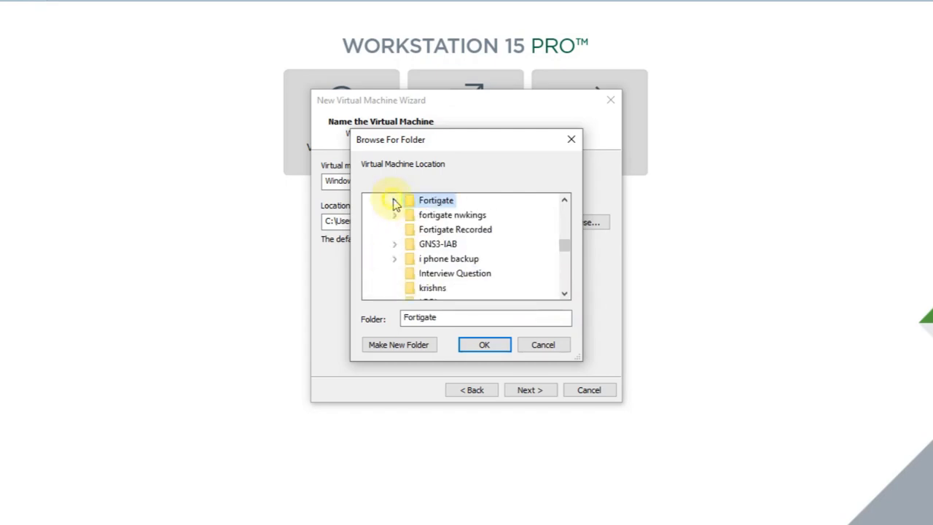
Pick D:\Virtual Machine\Server-2019 as the VM storage location and continue.
click(564, 294)
click(564, 294)
click(564, 294)
click(564, 295)
click(564, 294)
click(564, 295)
click(564, 295)
click(564, 295)
click(564, 295)
click(564, 295)
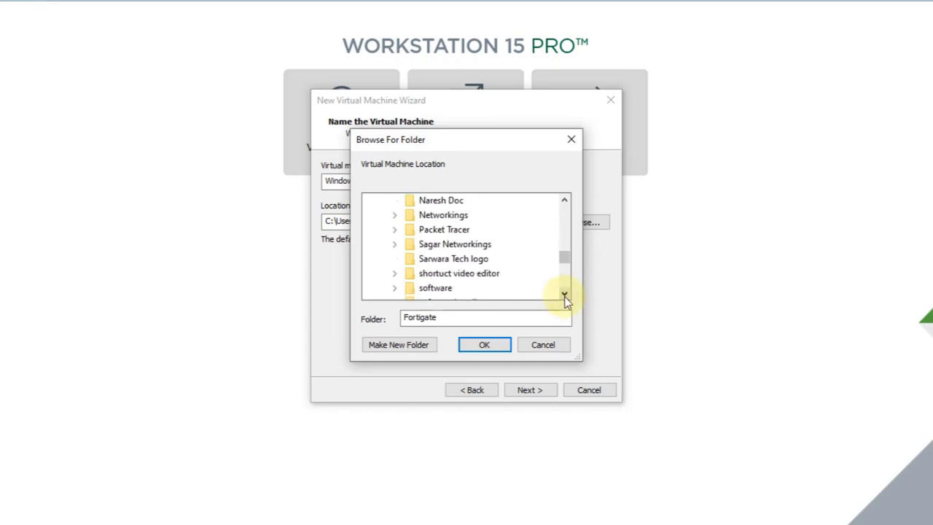
click(564, 295)
click(564, 295)
click(564, 295)
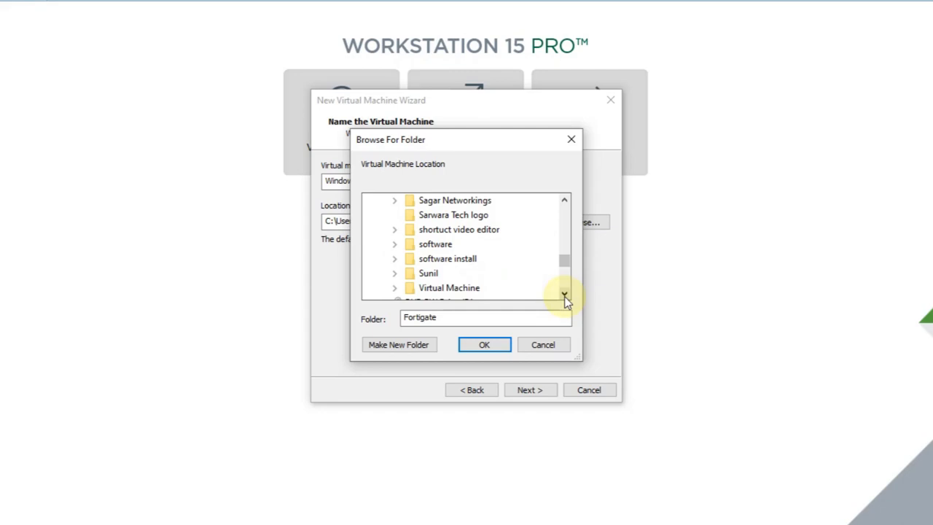
click(452, 292)
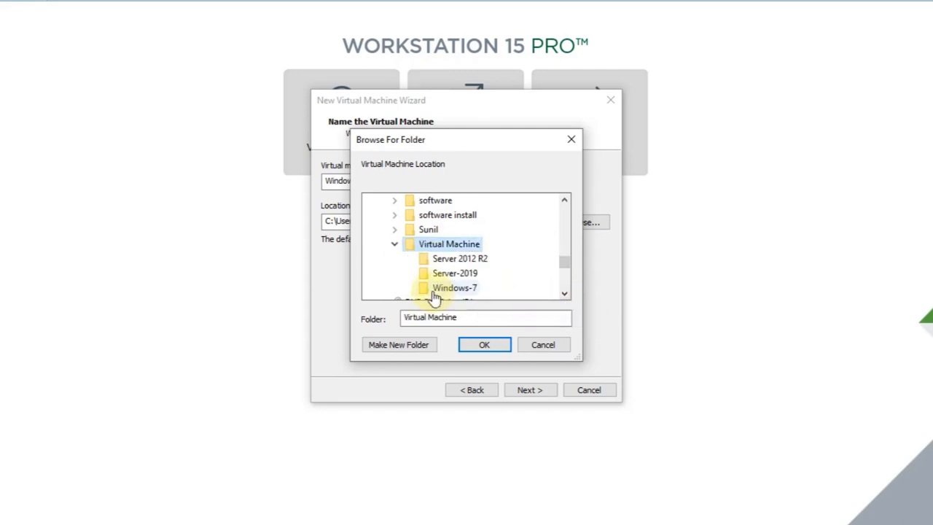
click(470, 275)
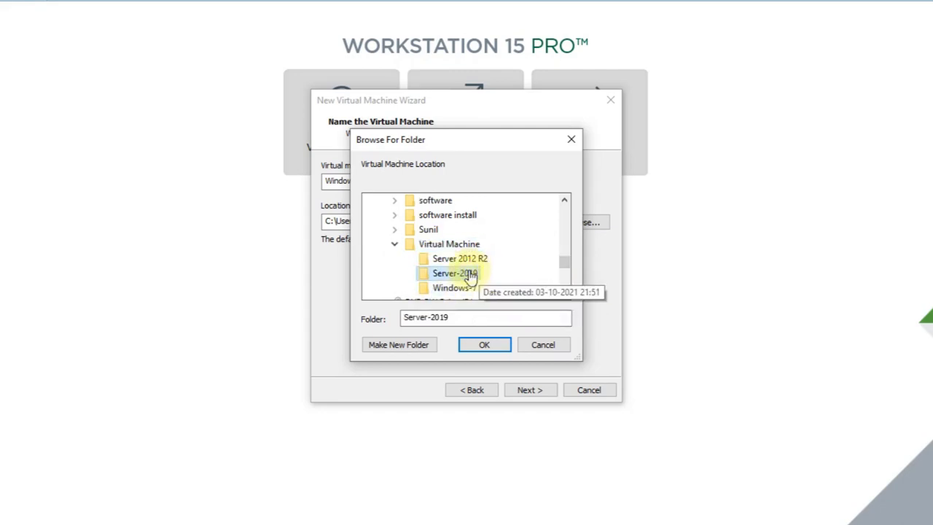
click(467, 349)
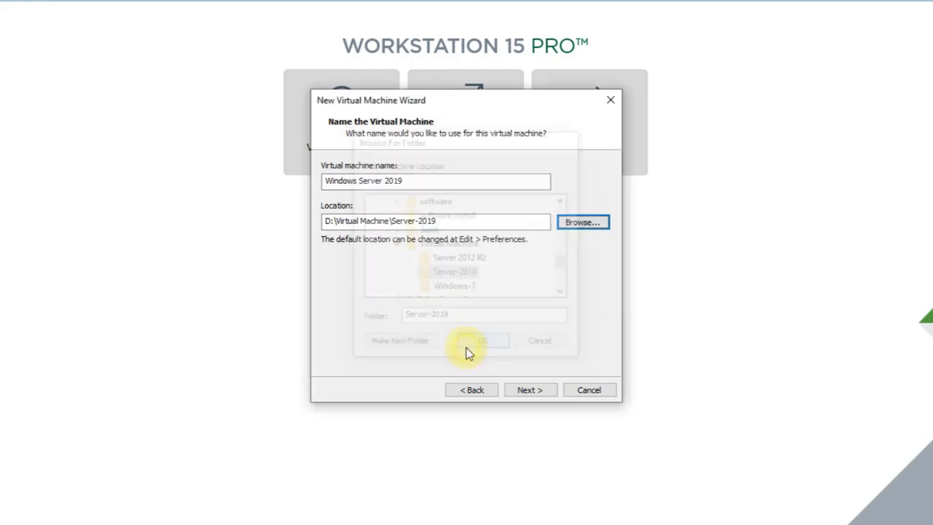
click(542, 389)
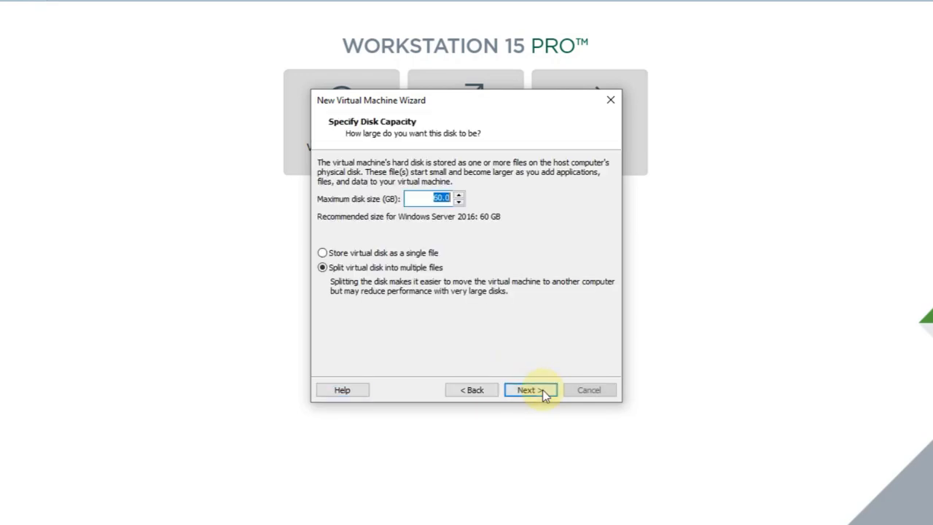
Reduce the maximum disk size from 60 GB to 40 GB.
click(432, 200)
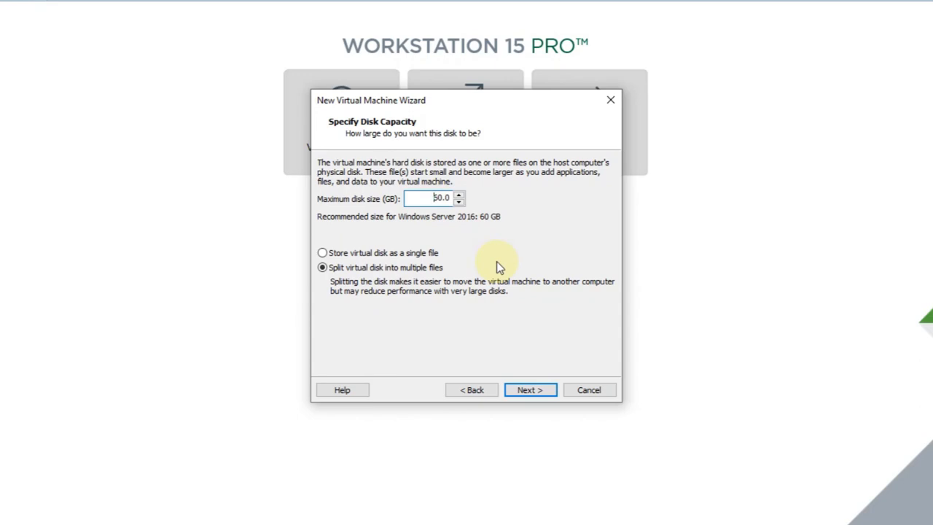
key(Right)
key(BackSpace)
text(4)
Store the virtual disk as a single file and proceed to the summary.
click(326, 253)
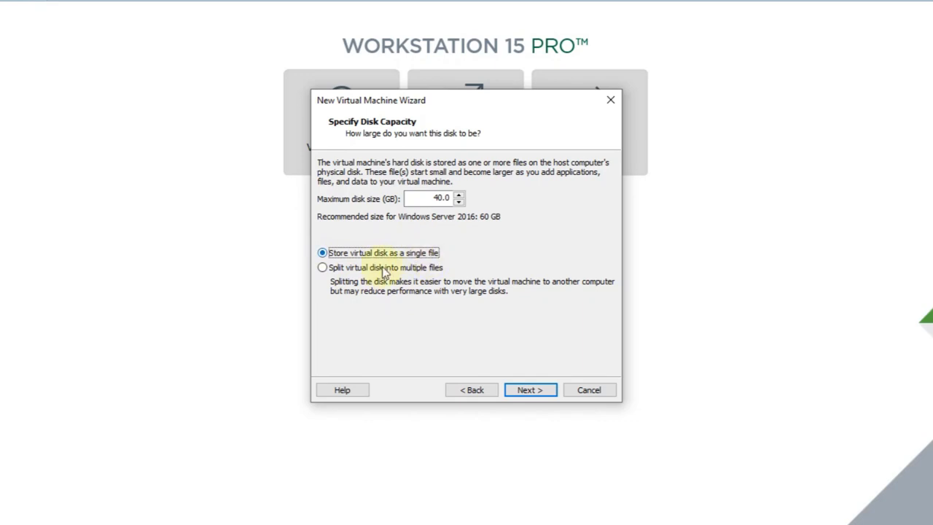
click(323, 267)
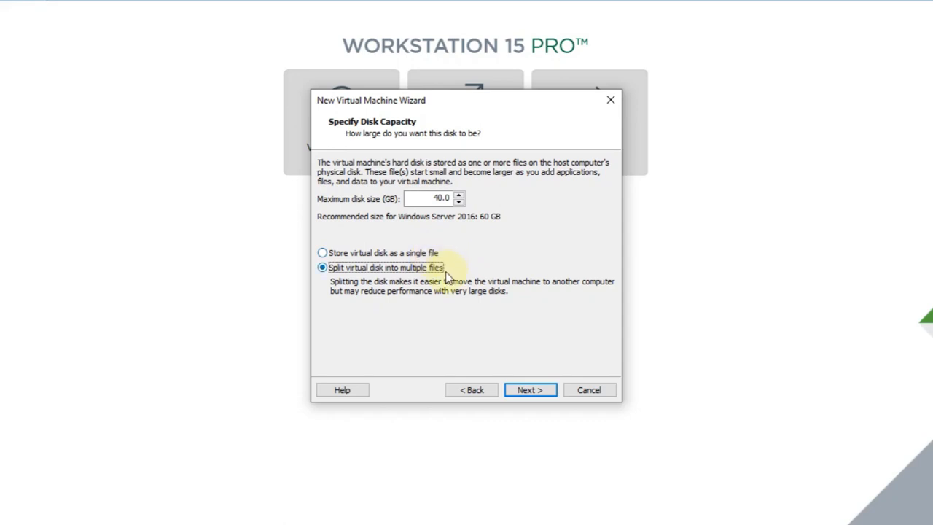
click(325, 254)
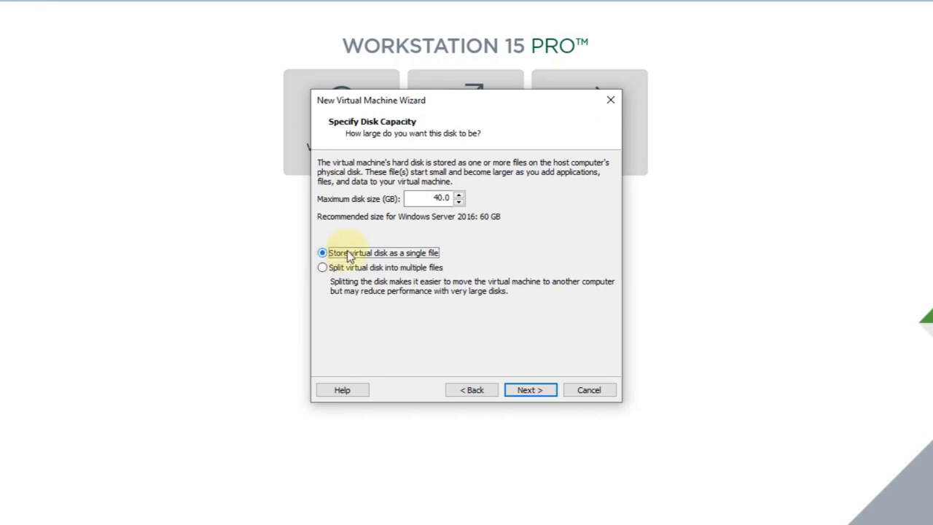
click(531, 391)
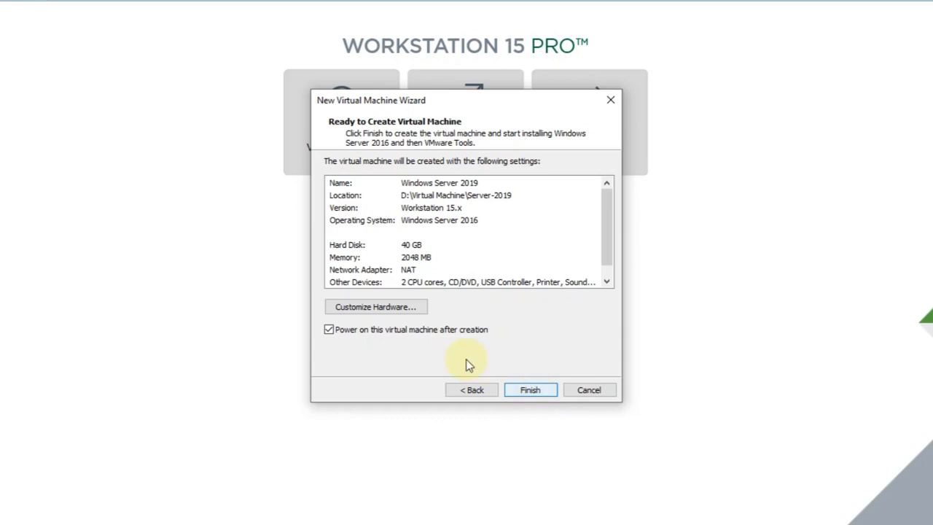
Raise the new VM's memory from 2048 MB to 4096 MB in Customize Hardware.
click(401, 309)
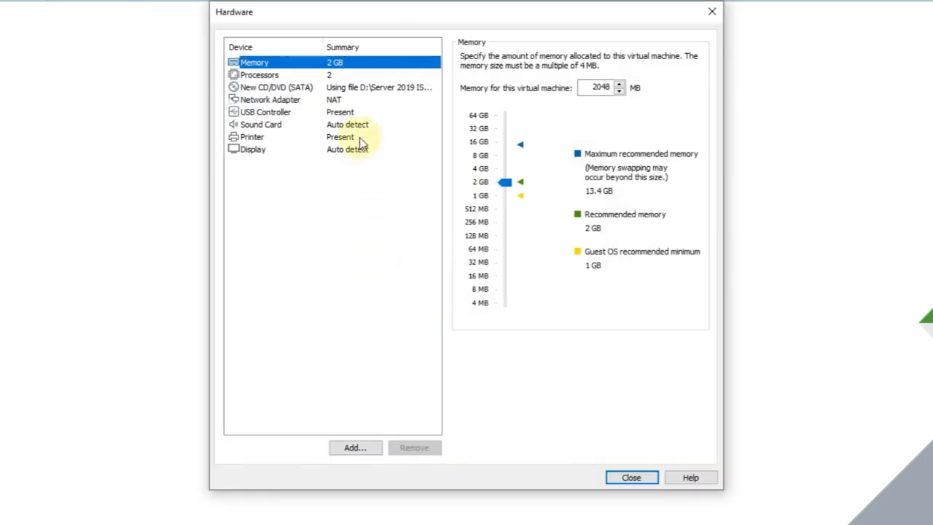
click(596, 87)
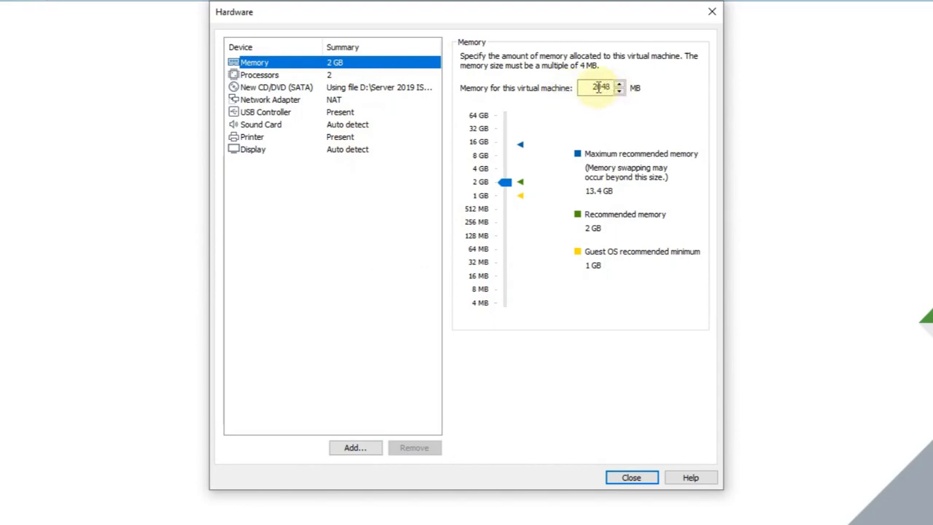
double_click(592, 88)
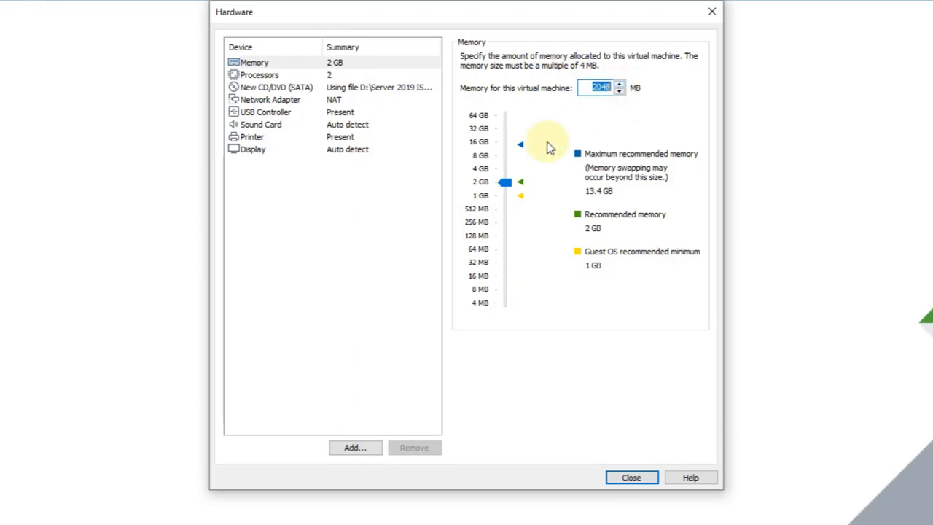
click(508, 177)
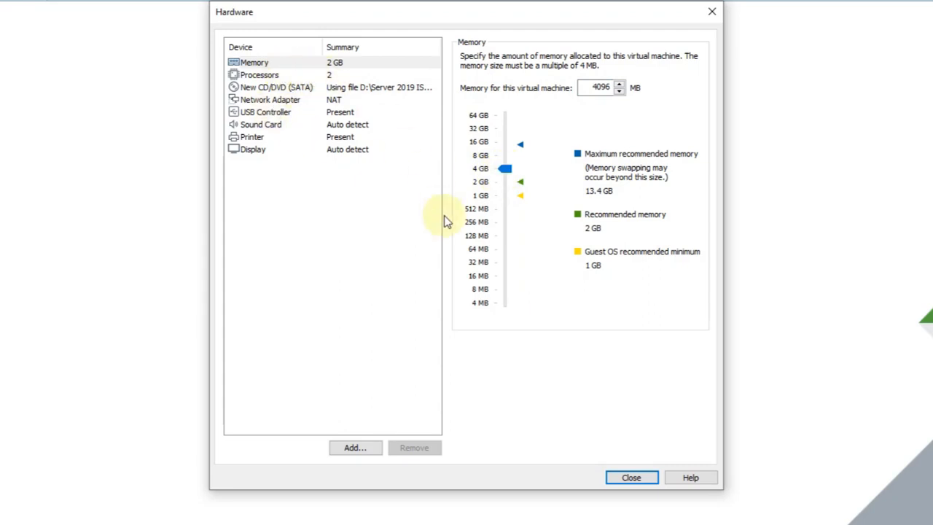
click(644, 478)
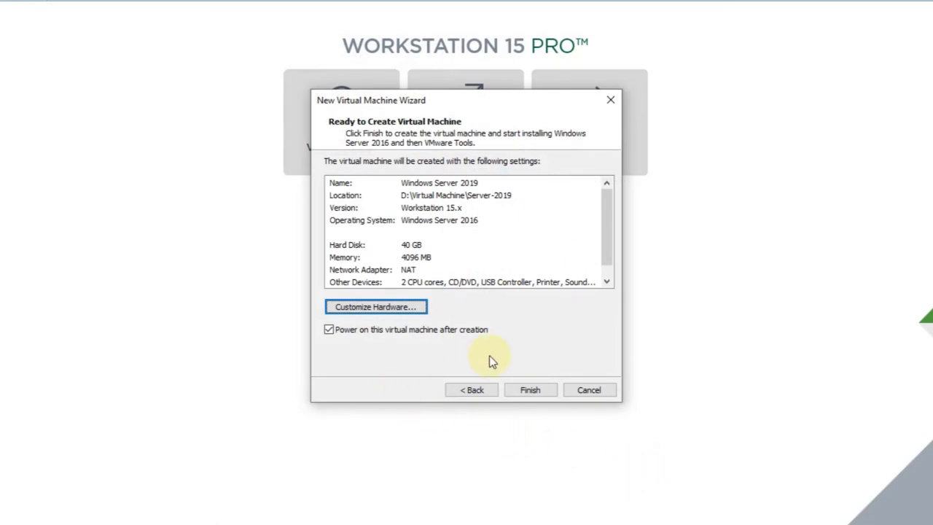
Finish the wizard, power on the VM, boot it from the installation DVD, and dismiss the Easy Install notice.
click(536, 391)
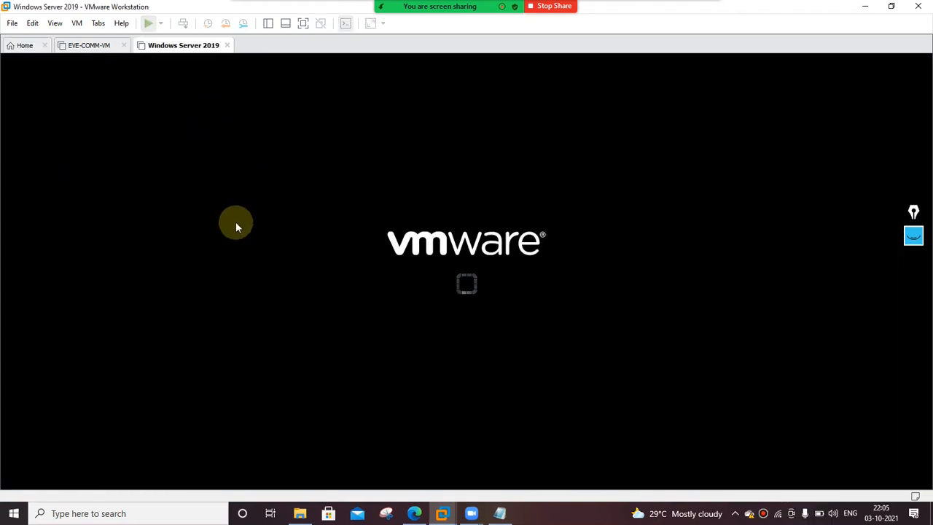
click(493, 319)
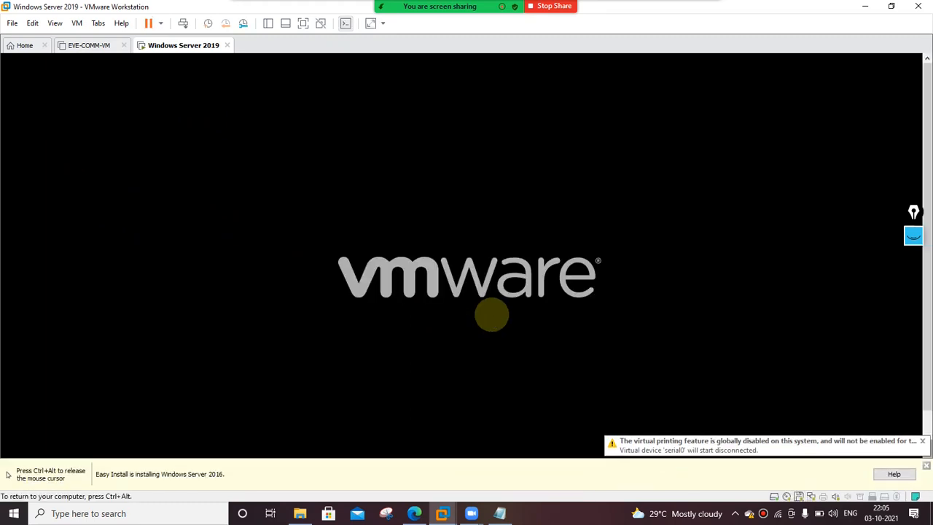
key(Return)
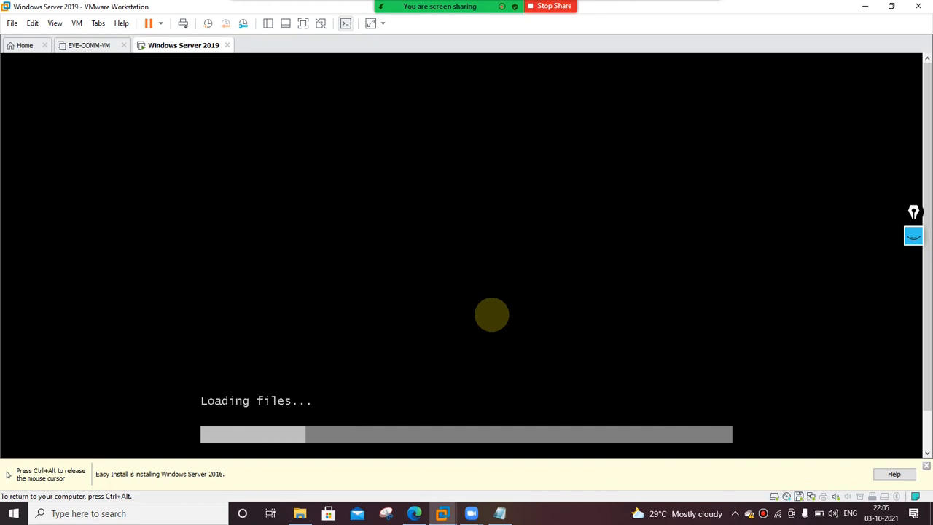
key(ctrl+alt)
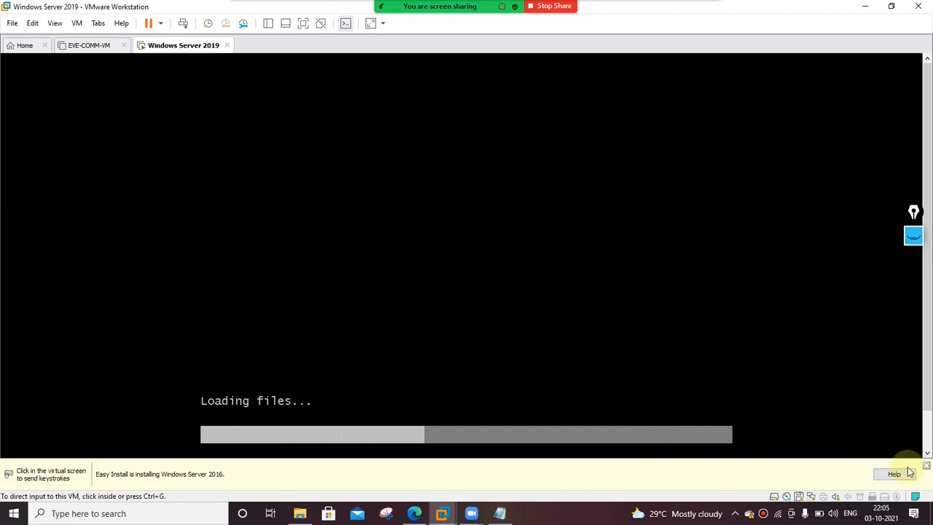
click(926, 467)
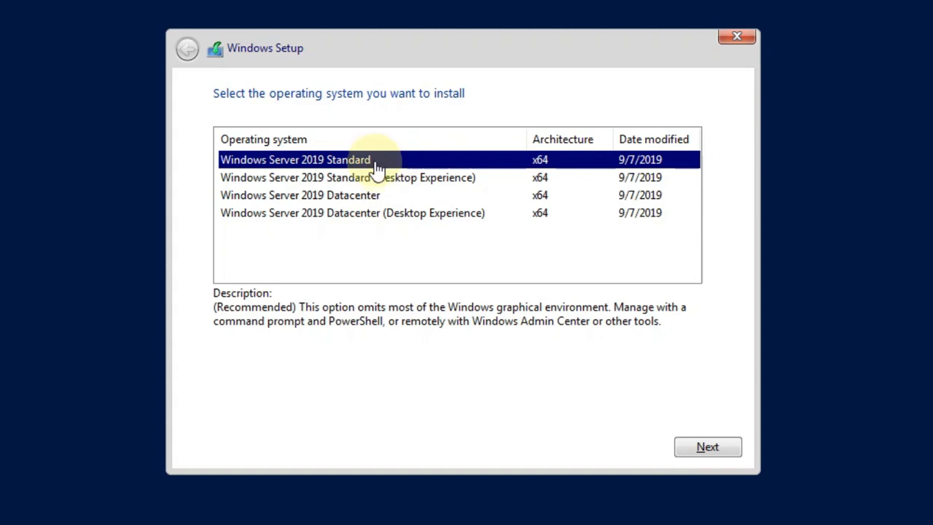
Select Windows Server 2019 Standard (Desktop Experience) and start installing it.
click(425, 181)
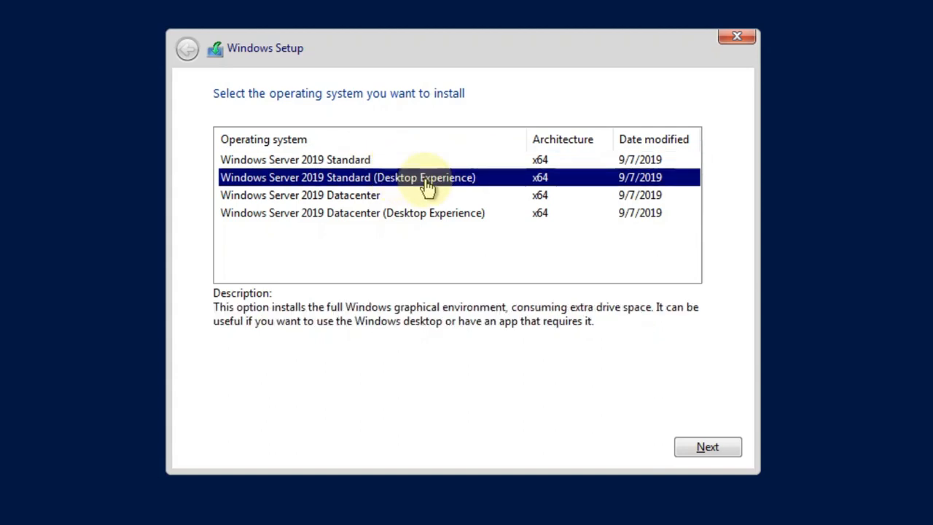
click(346, 164)
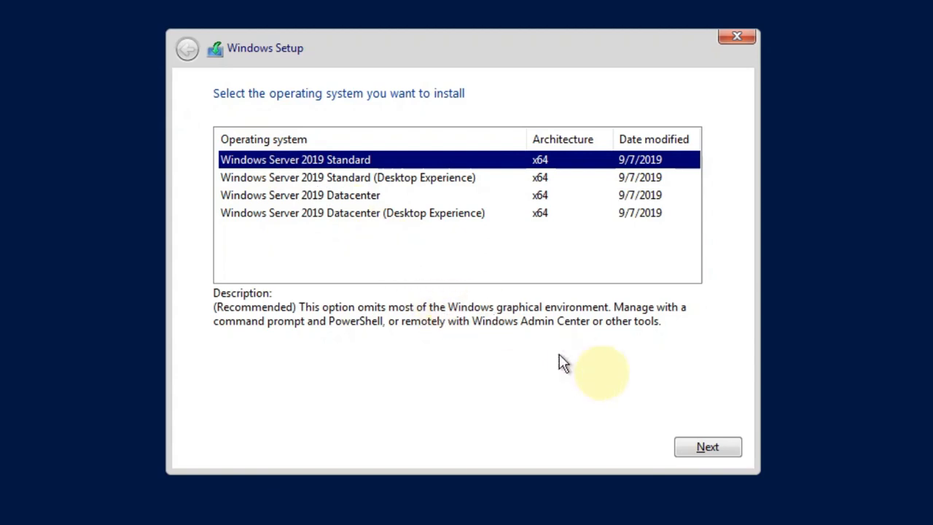
click(391, 186)
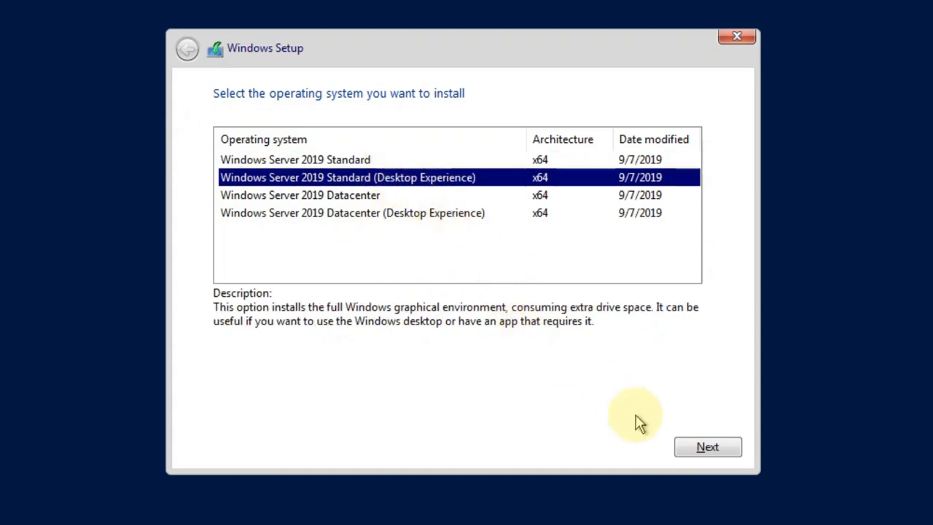
click(727, 450)
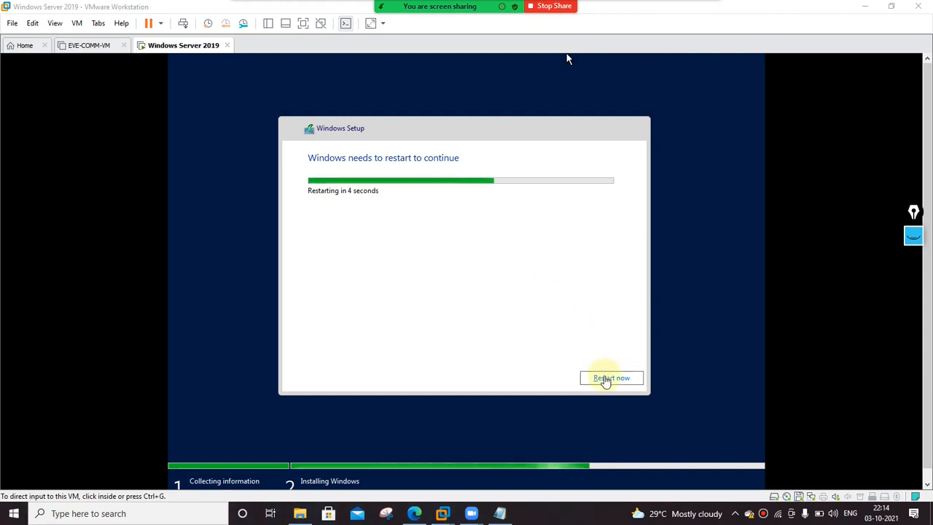
Restart the guest now and switch the VM to full screen with Ctrl+Alt+Enter.
click(604, 380)
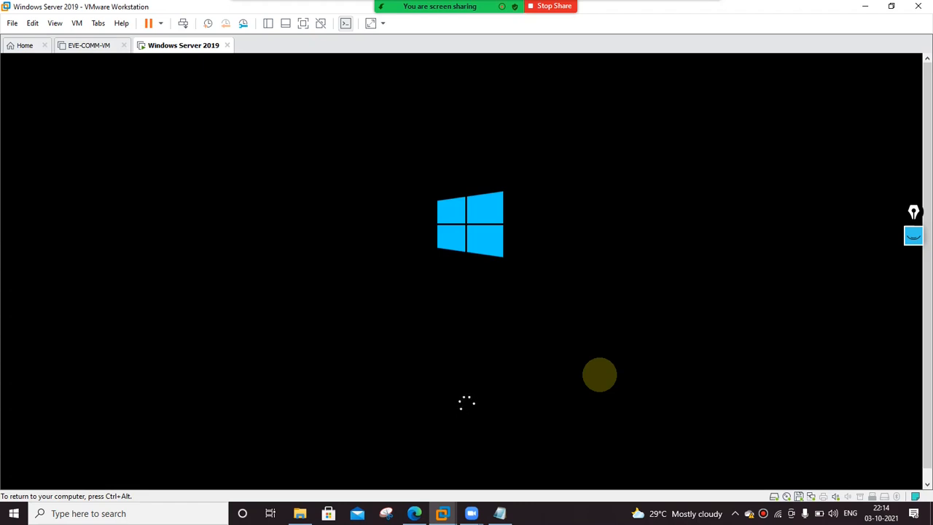
key(ctrl+alt+Return)
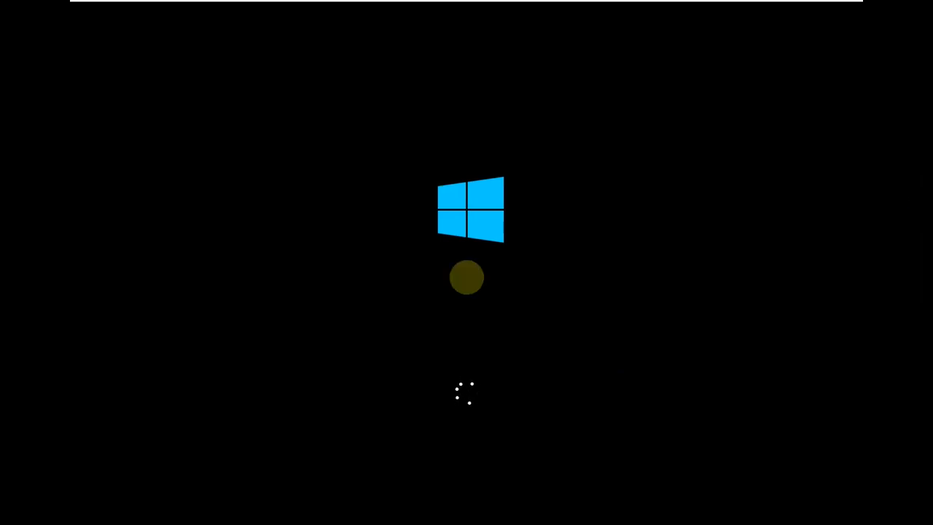